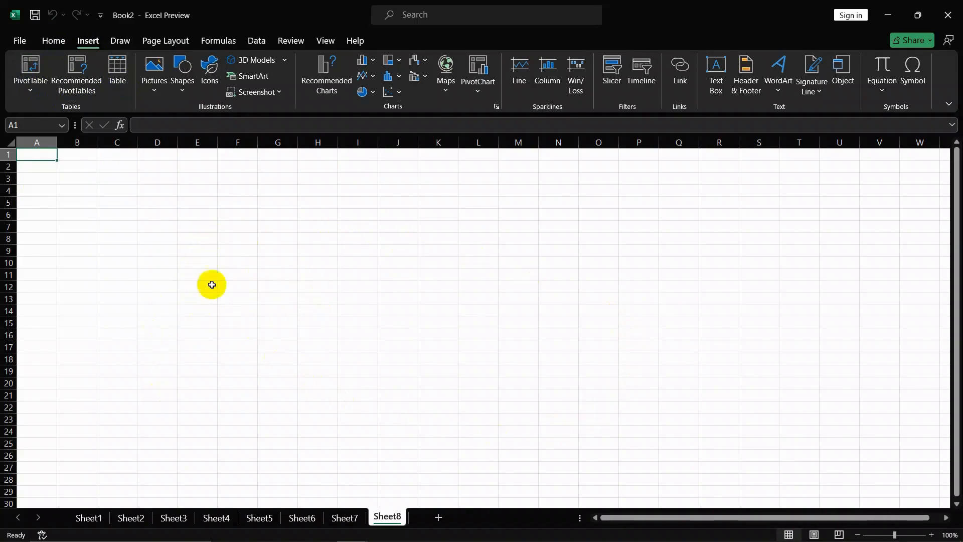
Step: Select the blank cell ranges C8:I20, E11:J13 and D6:L13 in turn on Sheet8
left_click(117, 240)
left_click_drag(117, 240, 370, 390)
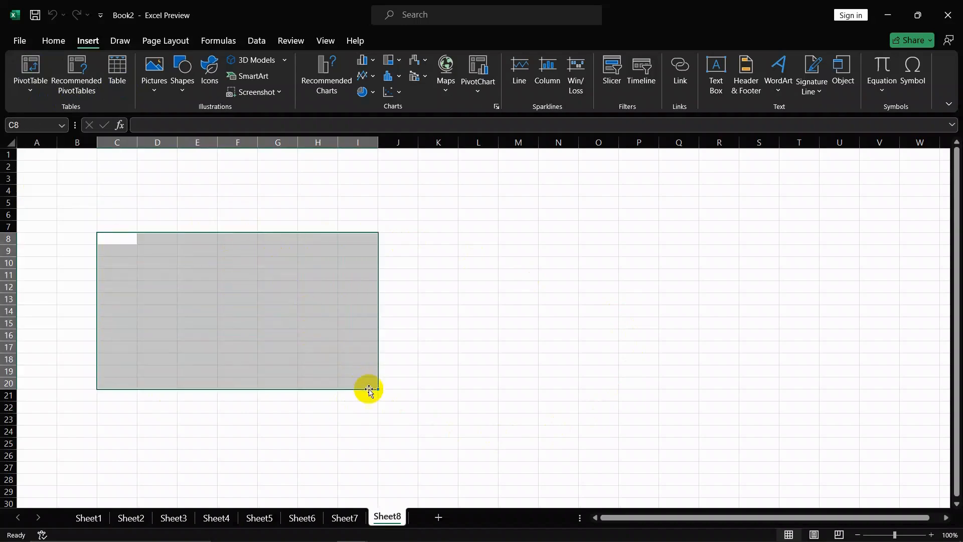
left_click(493, 364)
left_click_drag(124, 224, 327, 244)
left_click_drag(201, 273, 402, 296)
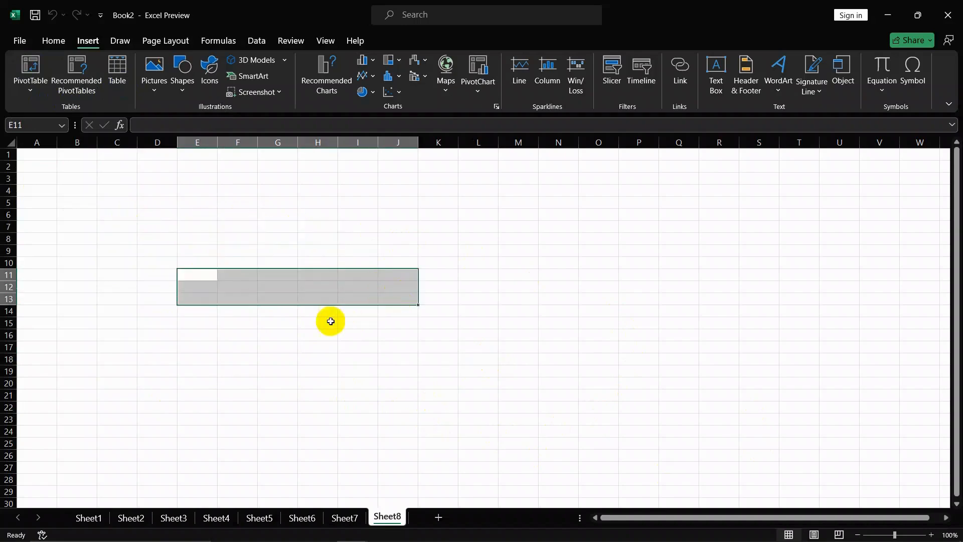
left_click_drag(145, 218, 490, 300)
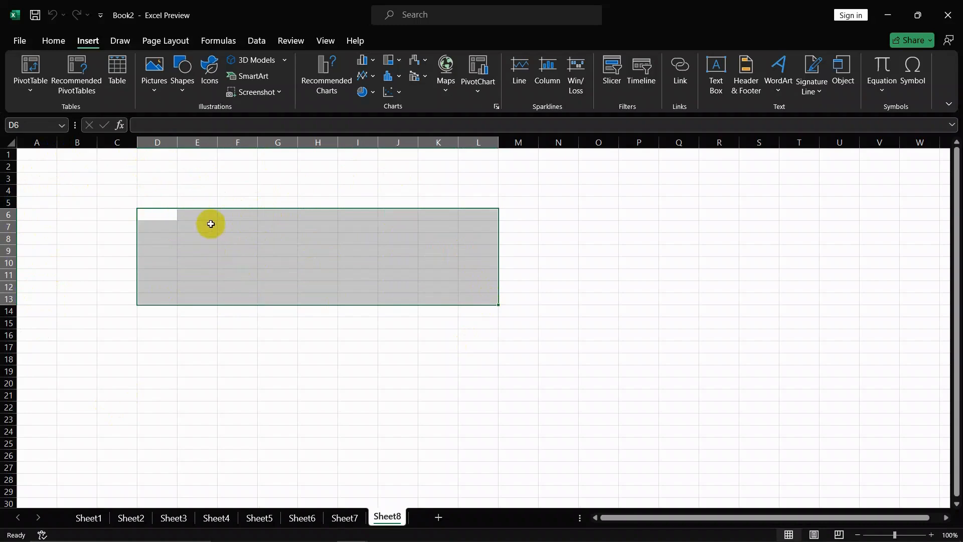
Step: View the Create Table options for cell E3 and dismiss them without creating a table
left_click(215, 184)
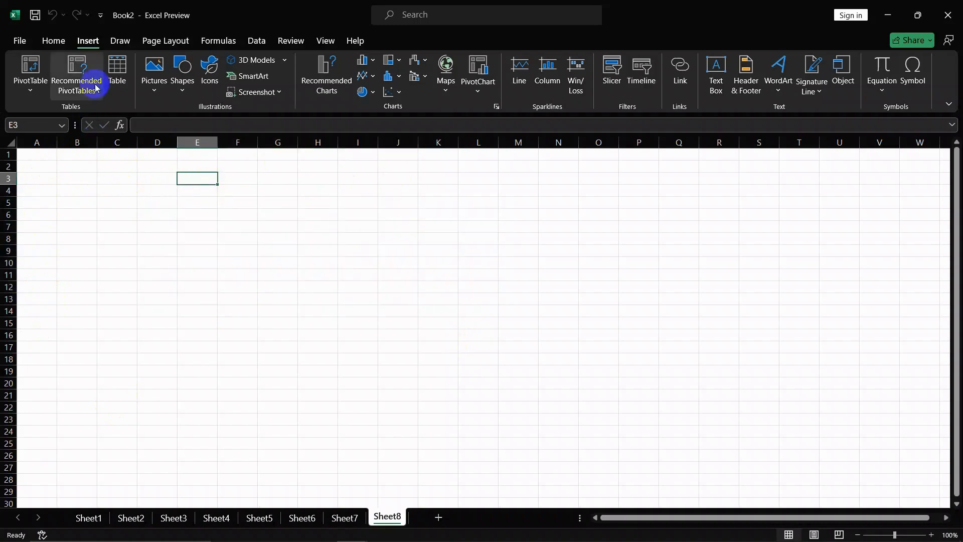
left_click(126, 68)
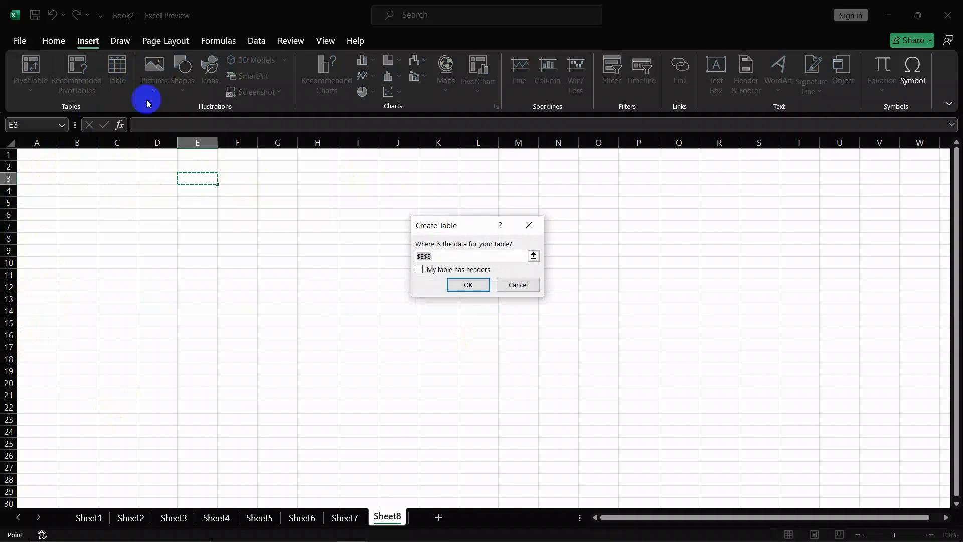
left_click(530, 221)
Step: Select the range C6:F7 and look through the picture placement options and the available shapes
left_click(135, 215)
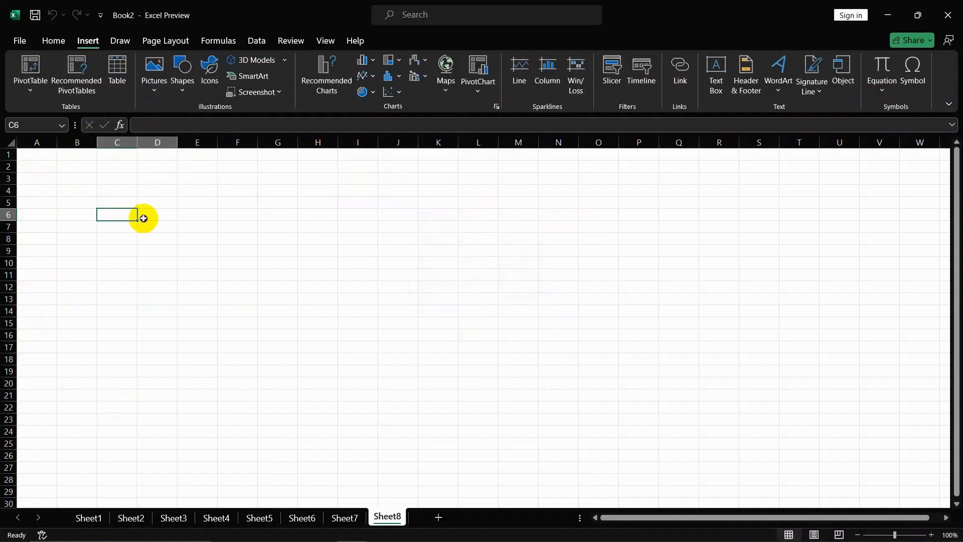
left_click_drag(143, 219, 237, 225)
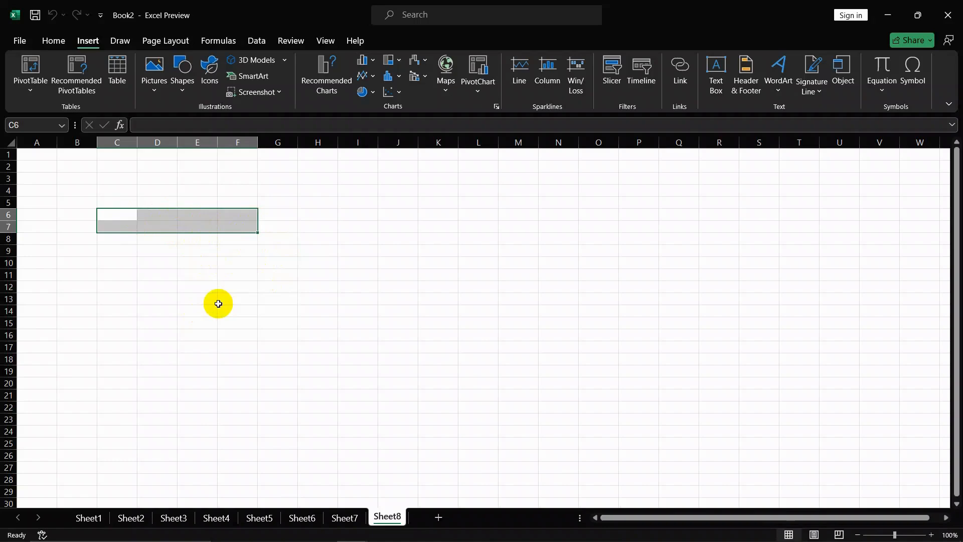
left_click(70, 66)
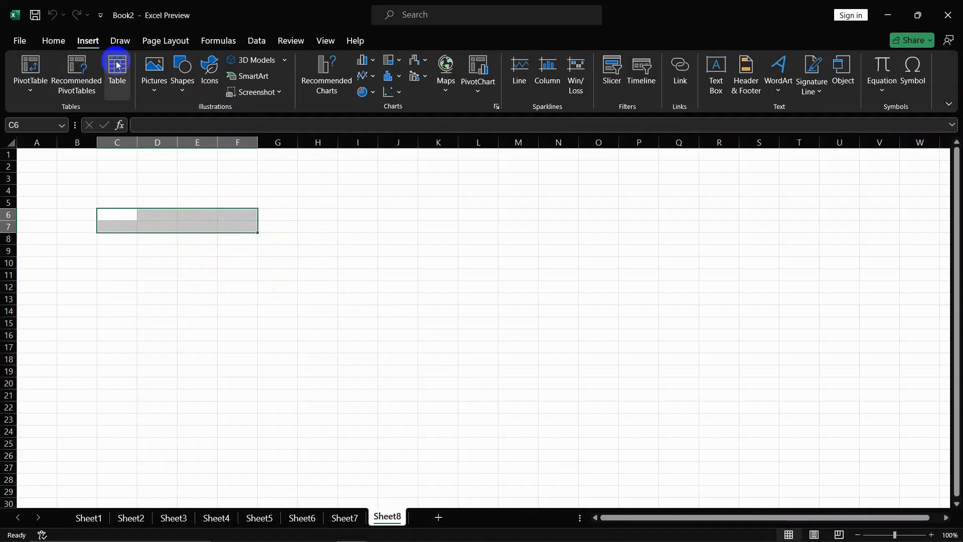
left_click(155, 78)
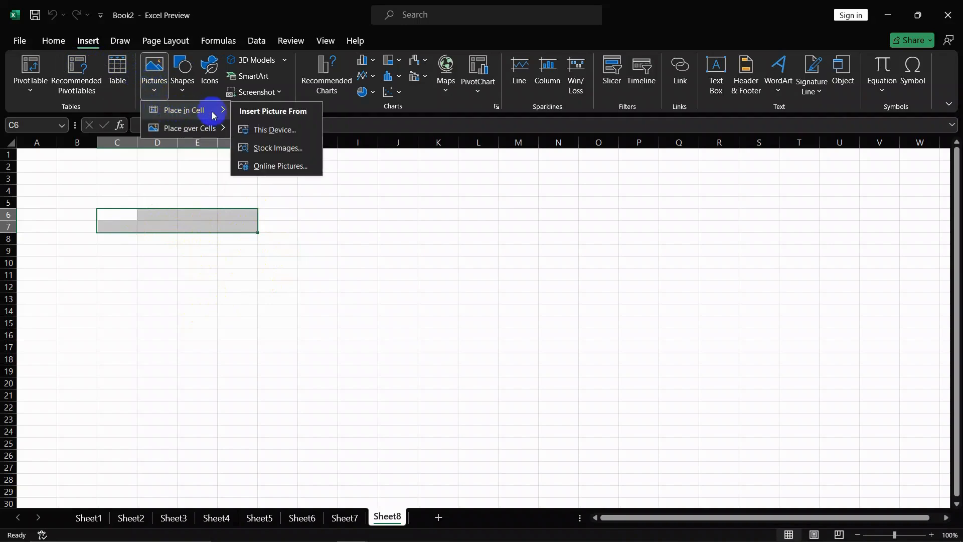
left_click(158, 74)
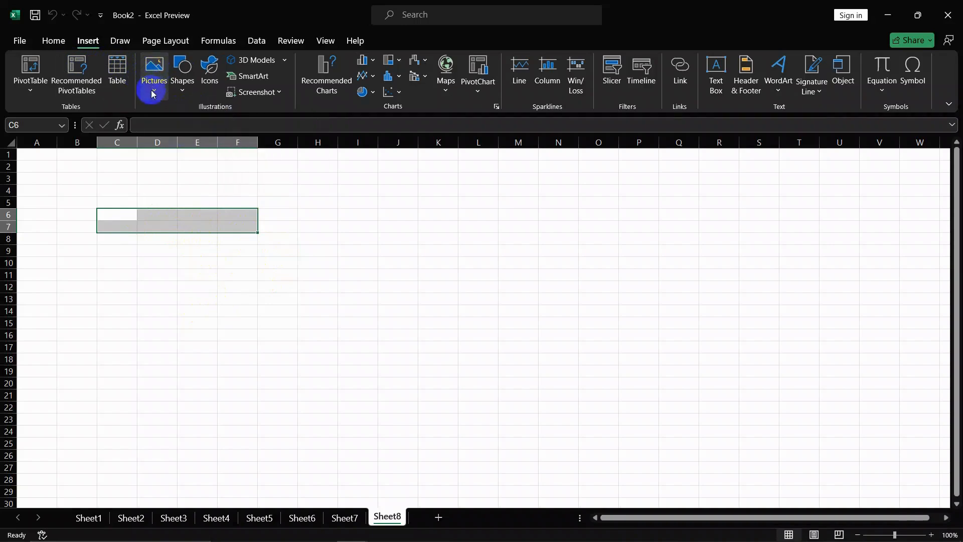
left_click(180, 86)
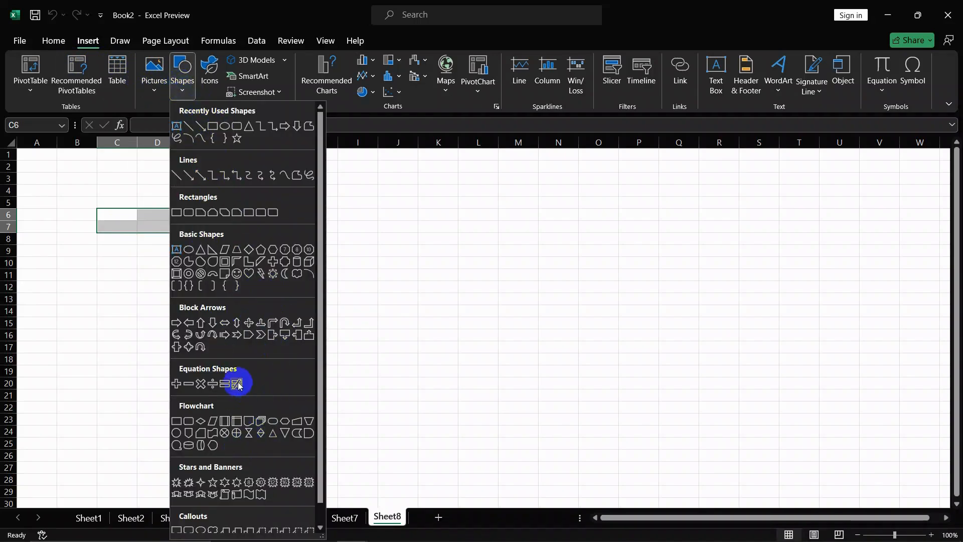
scroll(236, 383, "down", 1)
Step: Browse the stock icons, images, cutout people and stickers, and close the stock library without inserting anything
left_click(211, 69)
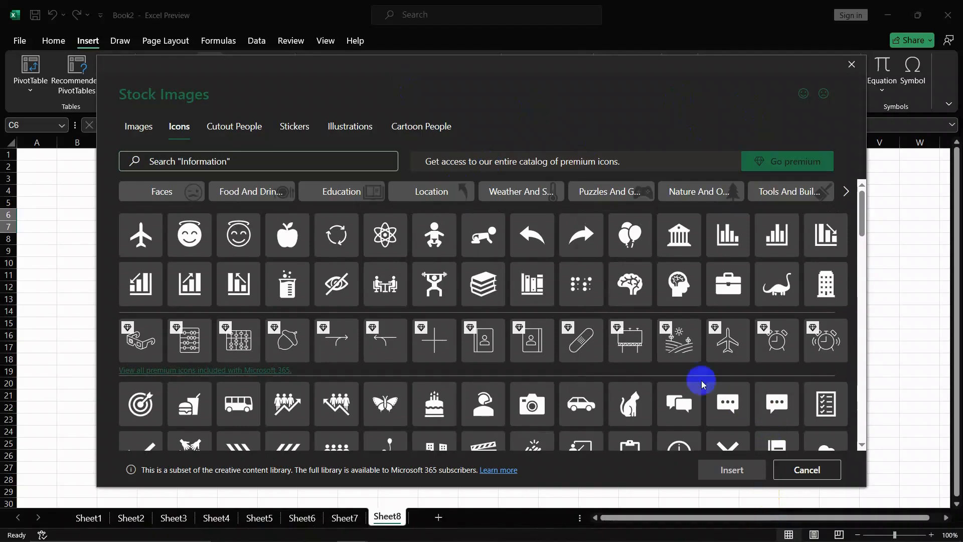
scroll(596, 341, "down", 15)
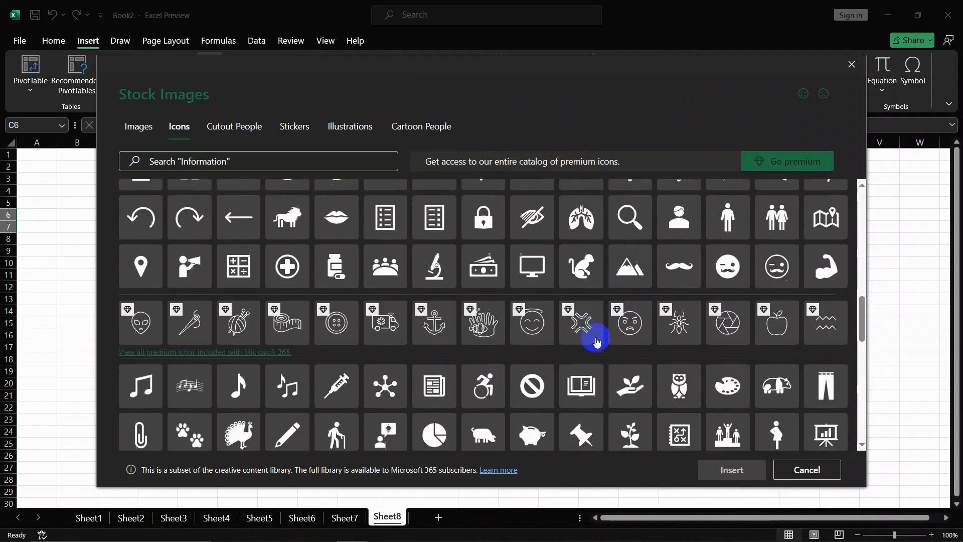
scroll(596, 341, "up", 15)
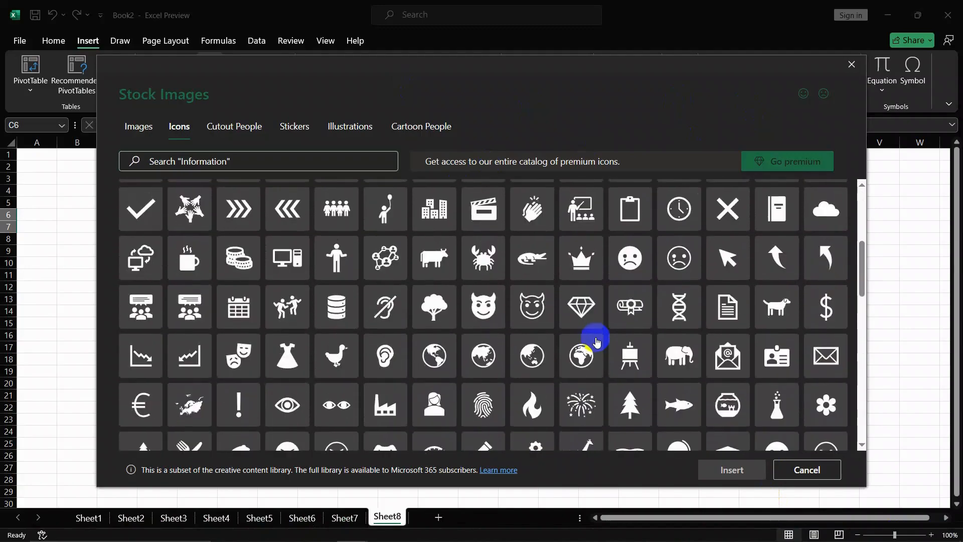
left_click(135, 129)
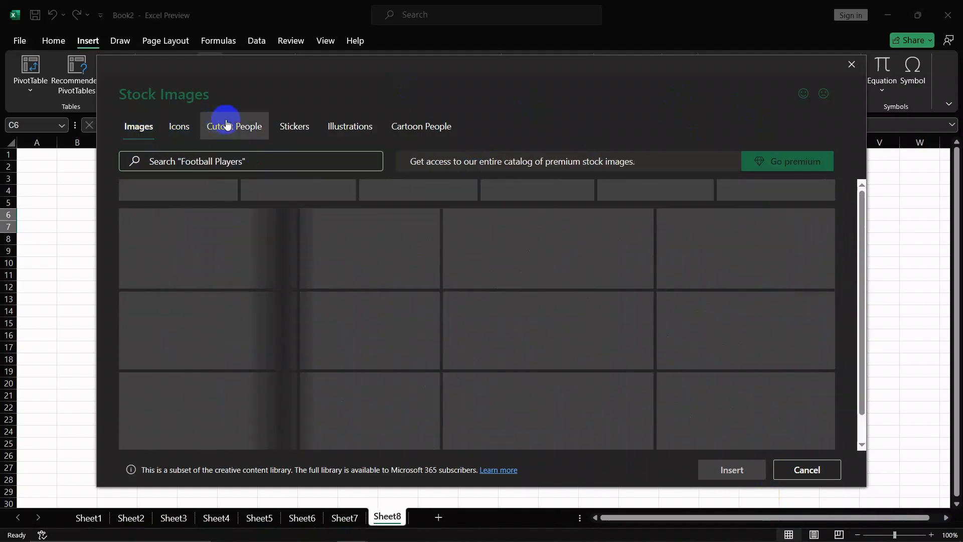
left_click(223, 133)
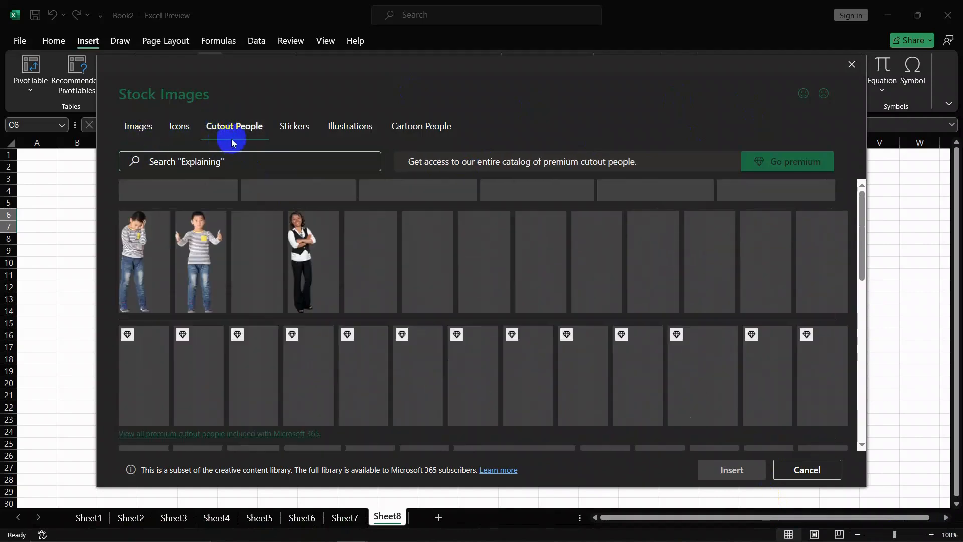
left_click(309, 131)
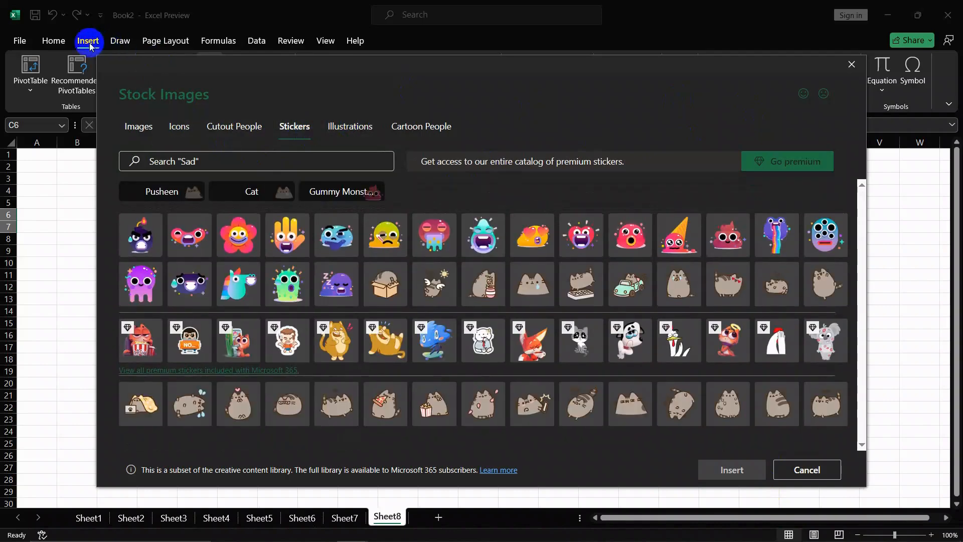
left_click(852, 64)
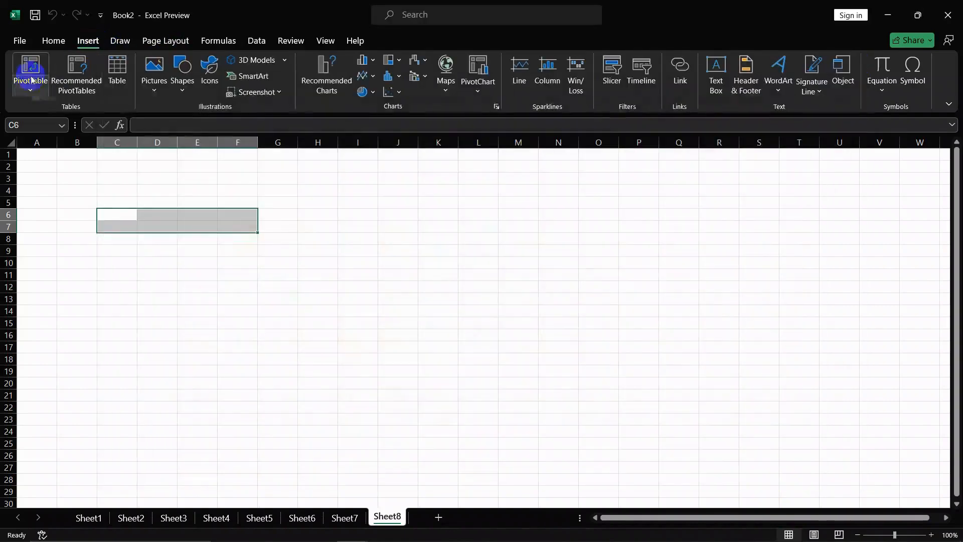
Step: Review the drawing tools, the page layout commands and the available workbook themes without applying any
left_click(122, 41)
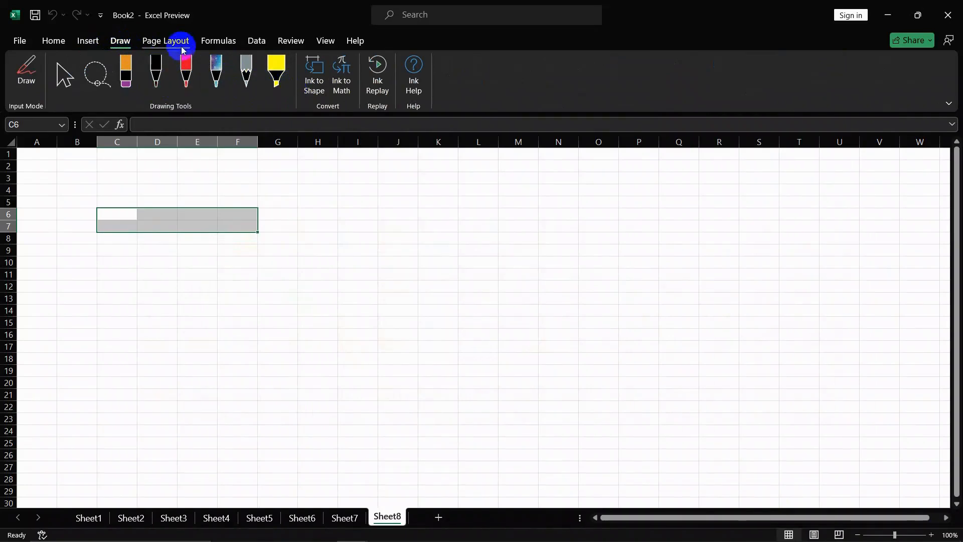
left_click(167, 39)
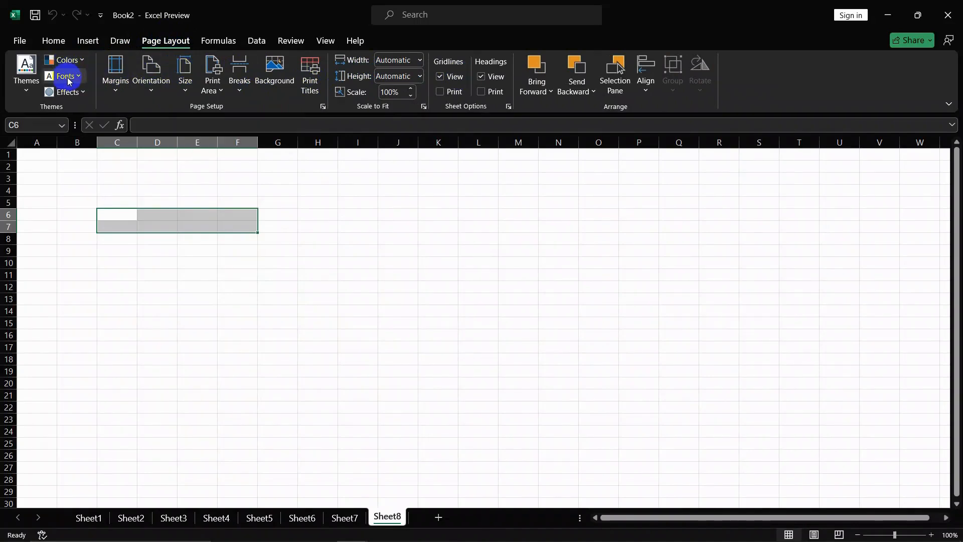
left_click(21, 89)
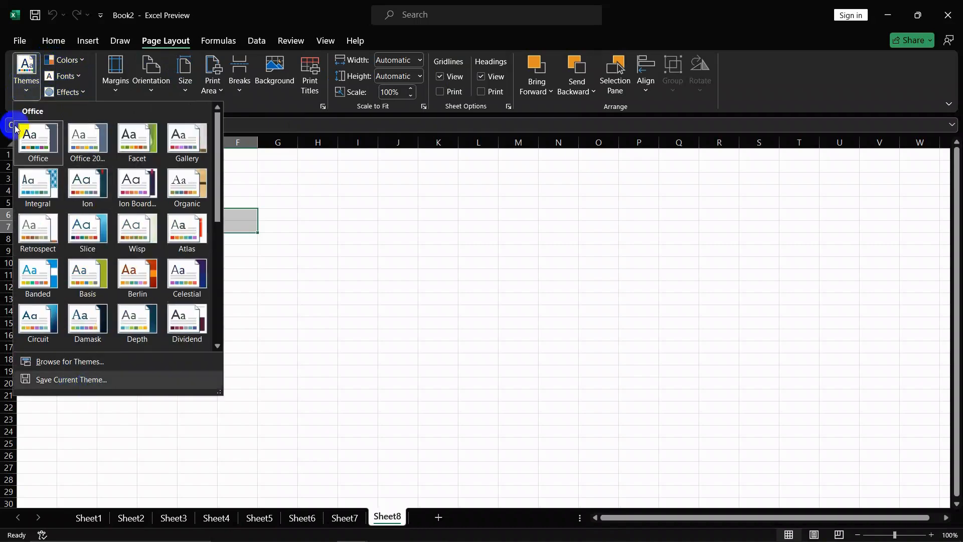
left_click(29, 95)
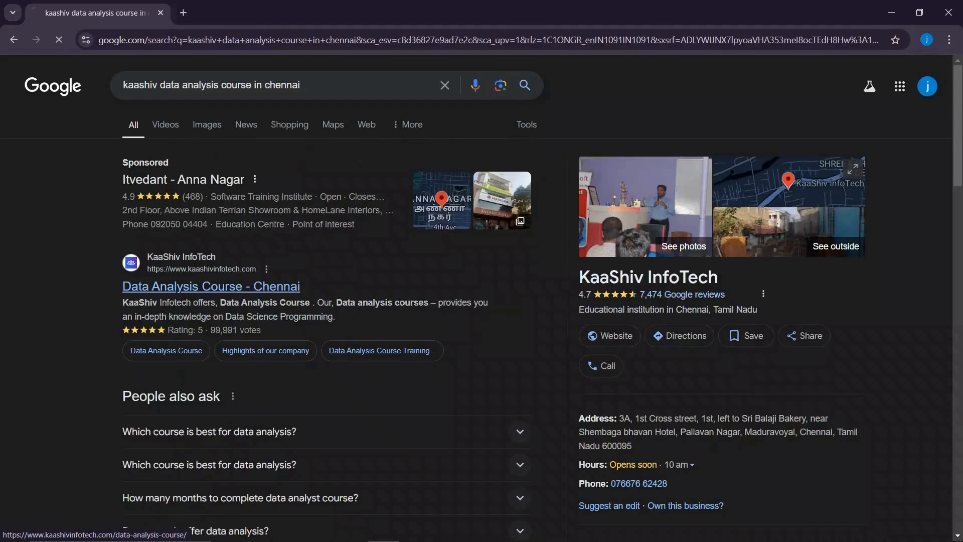
Step: In the browser, open KaaShiv InfoTech's "Data Analysis Course - Chennai" result and read its course topics, company highlights, benefits, syllabus and training details
left_click(291, 282)
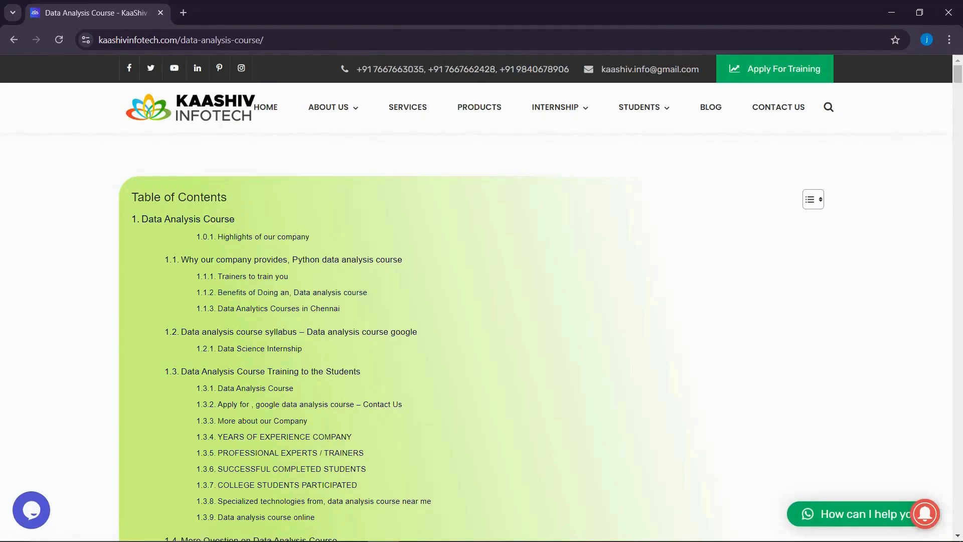
scroll(482, 302, "down", 8)
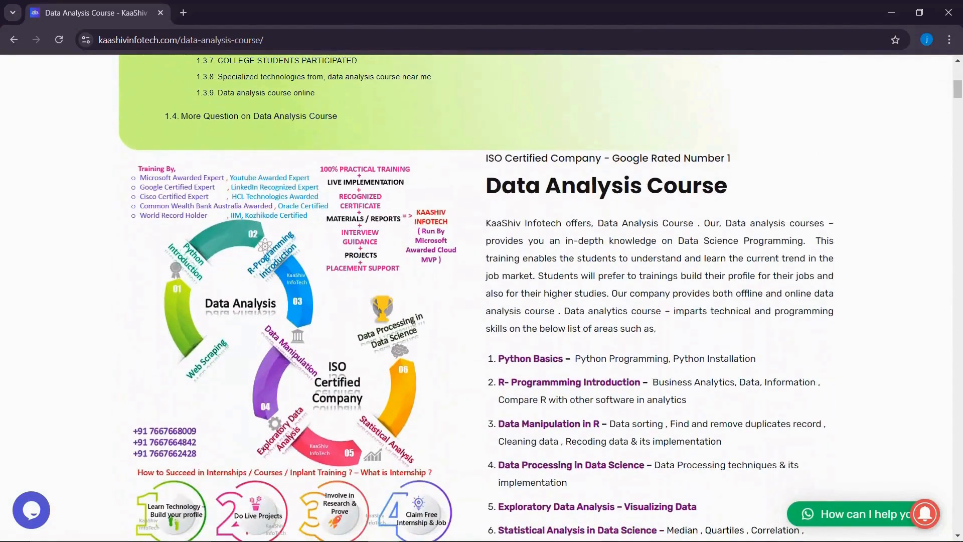
scroll(482, 301, "down", 1)
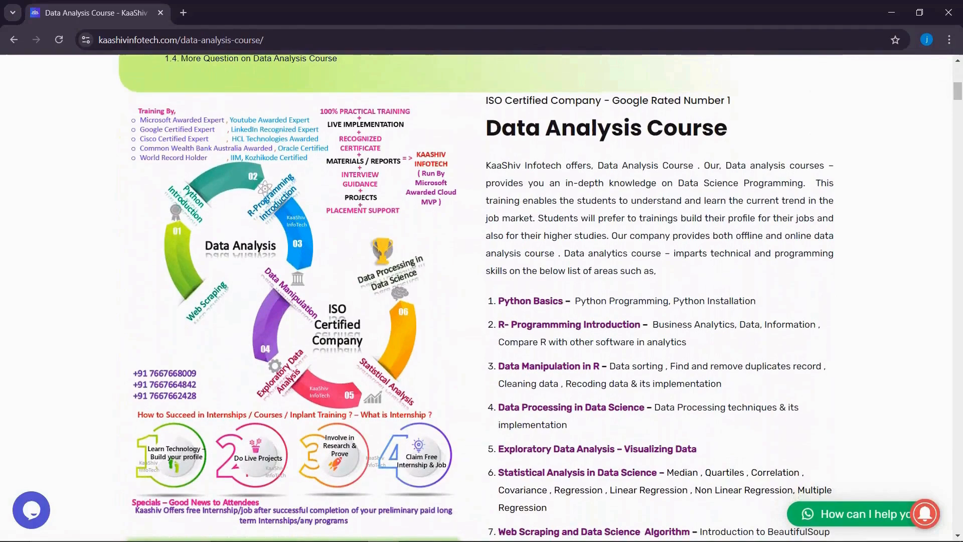
scroll(482, 301, "down", 5)
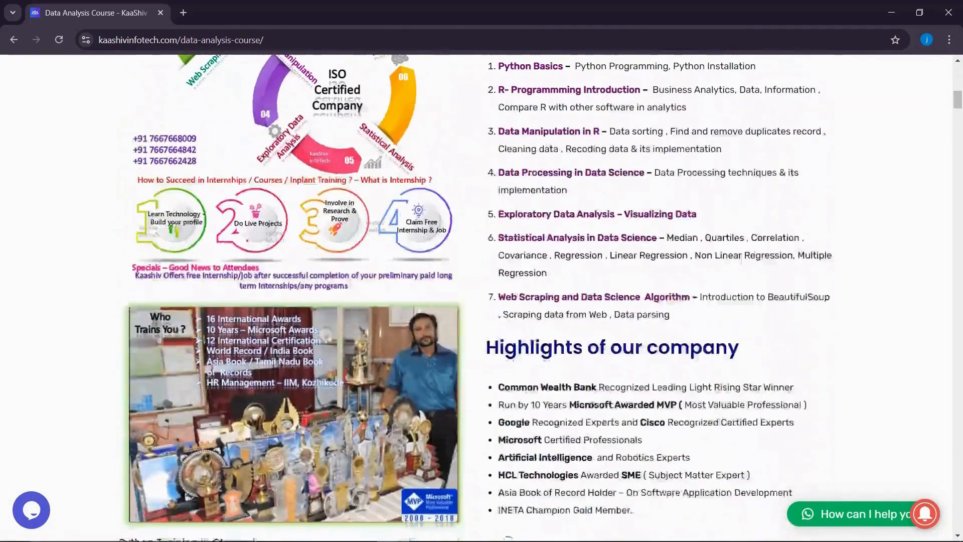
scroll(481, 301, "down", 7)
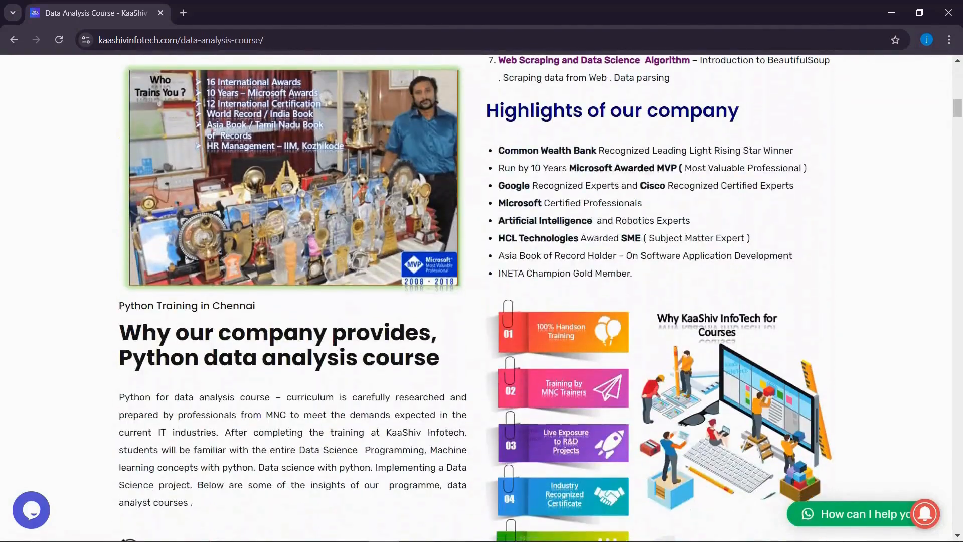
scroll(482, 301, "down", 3)
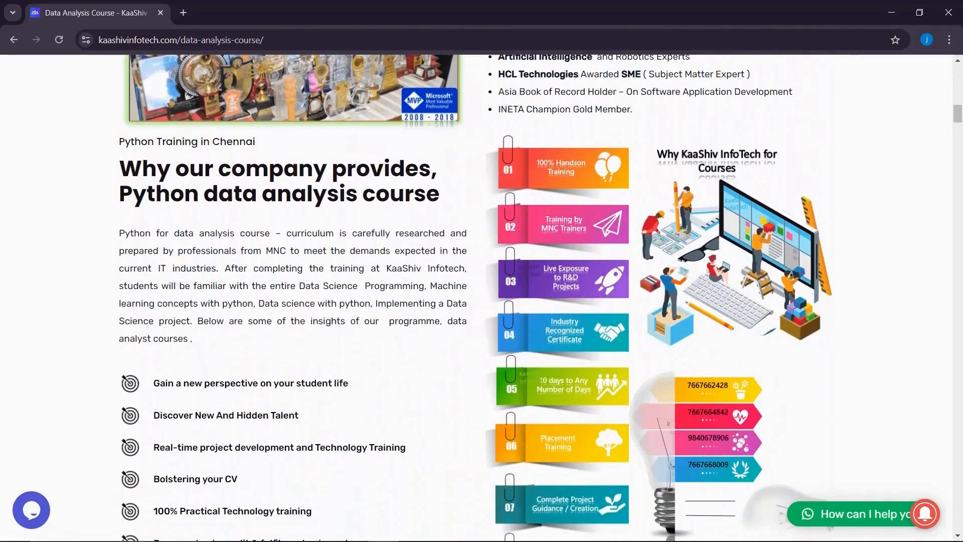
scroll(482, 301, "down", 4)
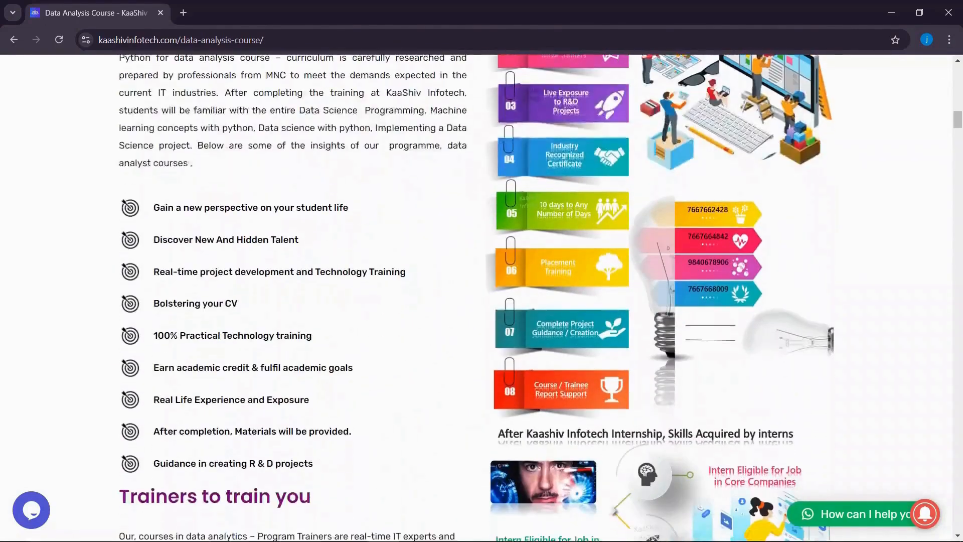
scroll(482, 301, "down", 5)
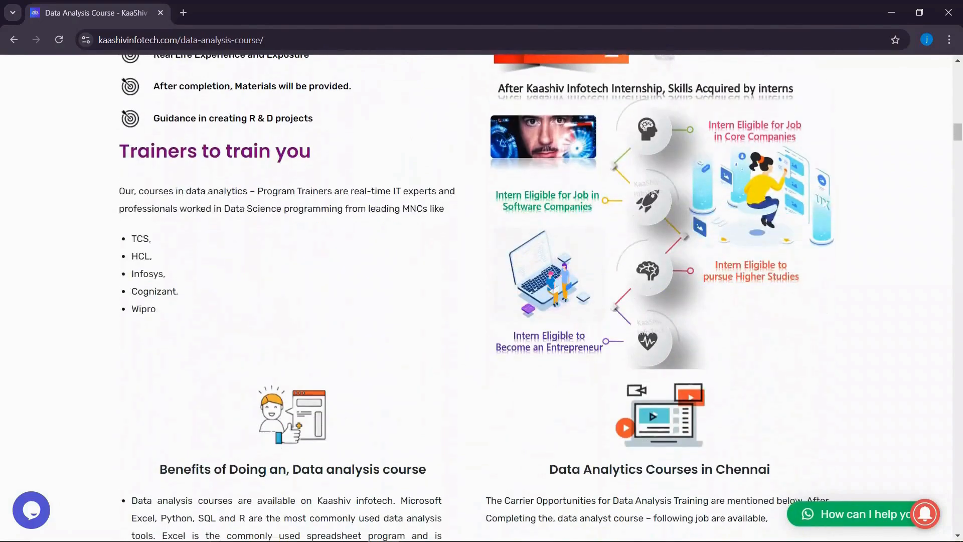
scroll(482, 301, "down", 4)
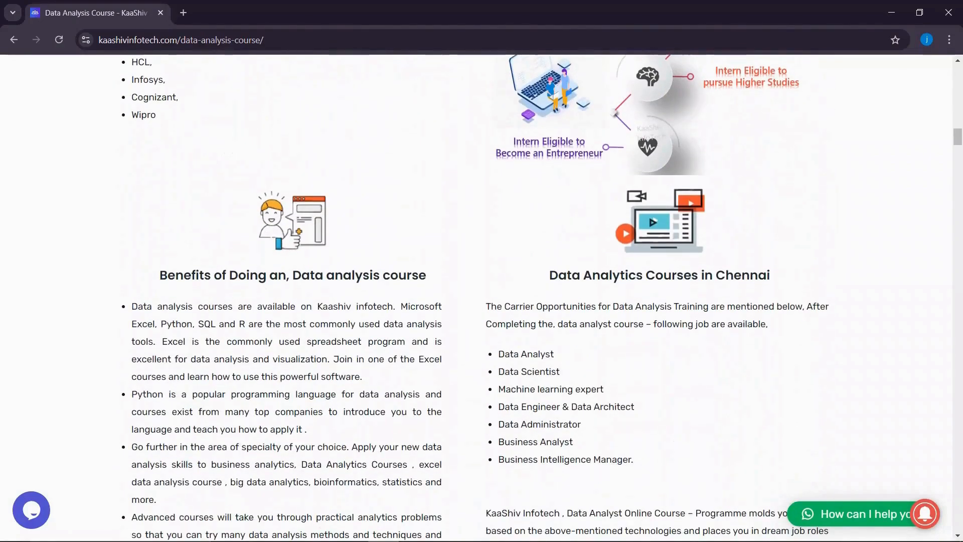
scroll(482, 301, "down", 4)
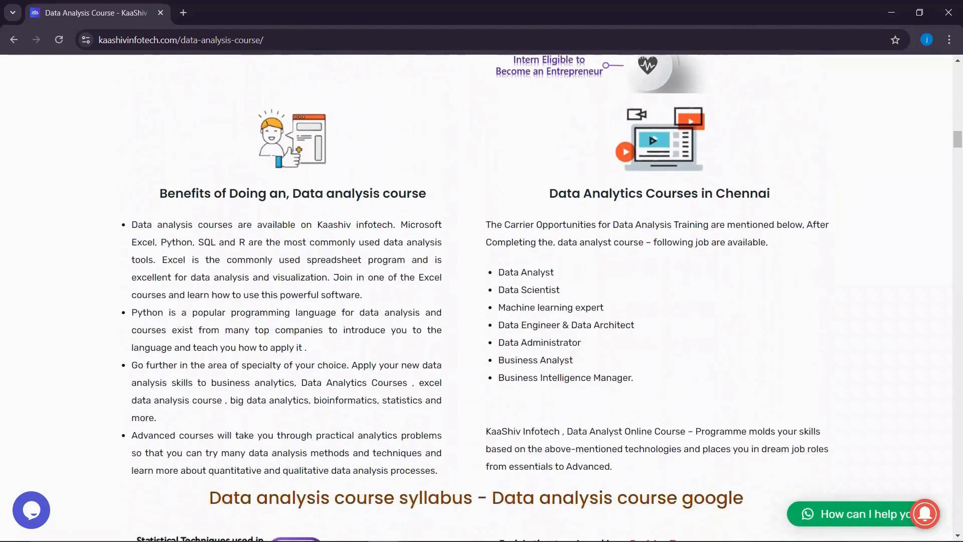
scroll(482, 301, "down", 4)
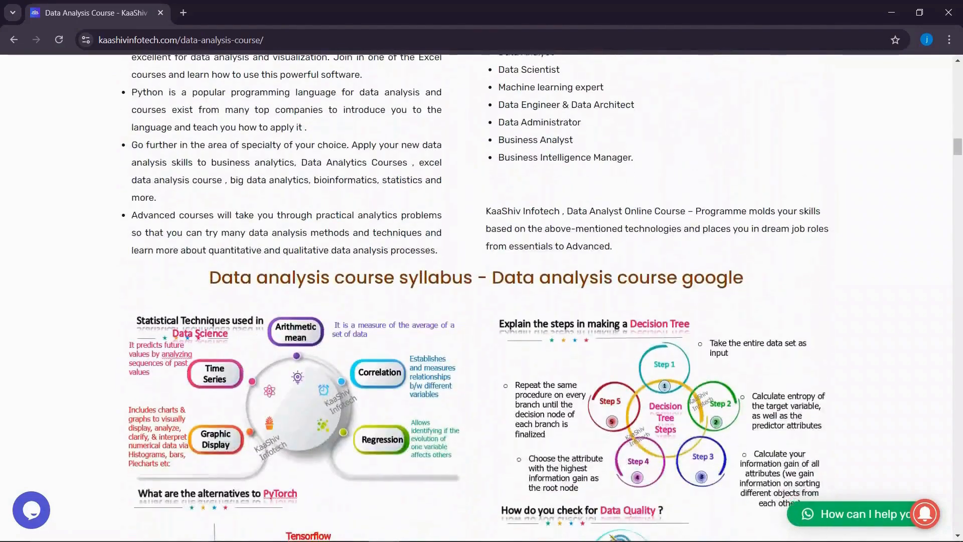
scroll(482, 301, "down", 3)
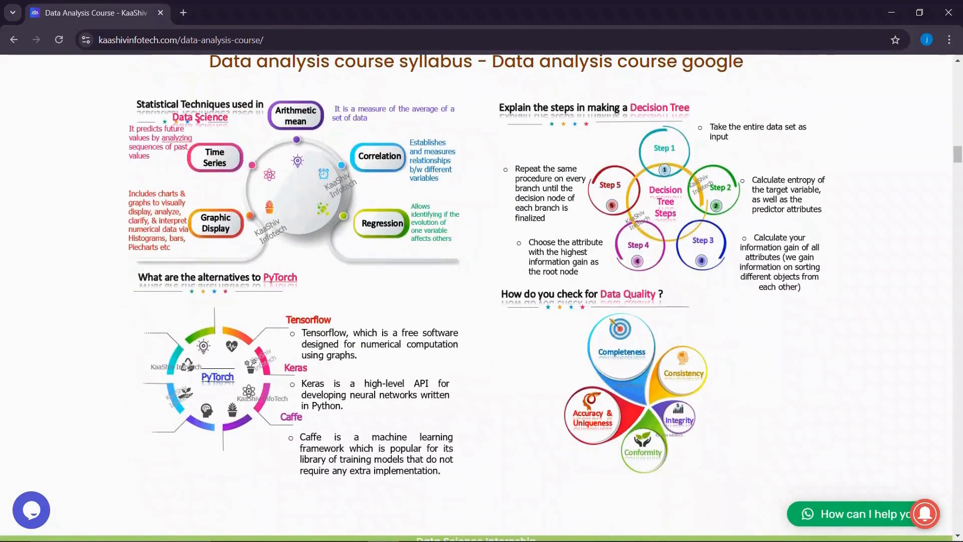
scroll(481, 301, "down", 8)
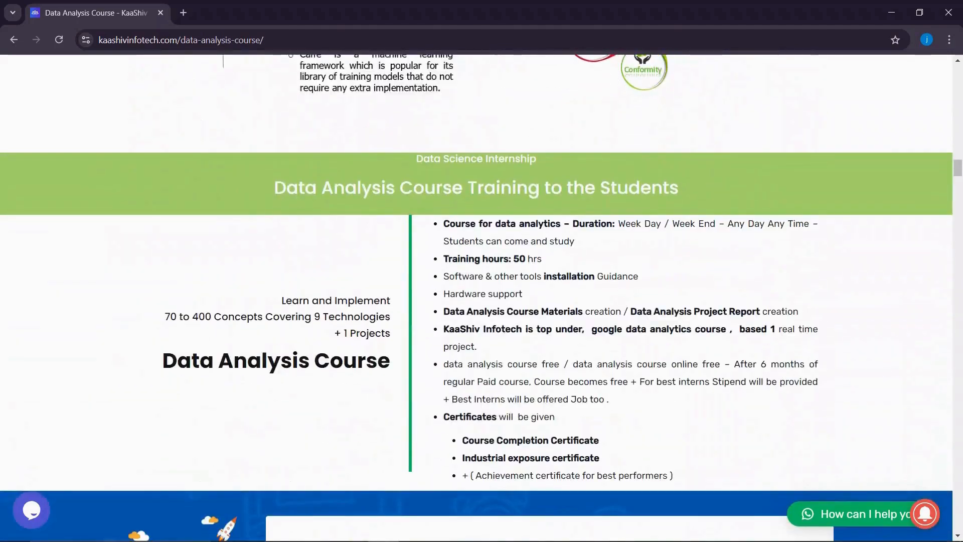
Step: Read the online data analytics course's topic table from Topic 1 to Topic 8, its certificate notes and the Quick Enquiry form
scroll(482, 301, "down", 2)
scroll(482, 301, "down", 4)
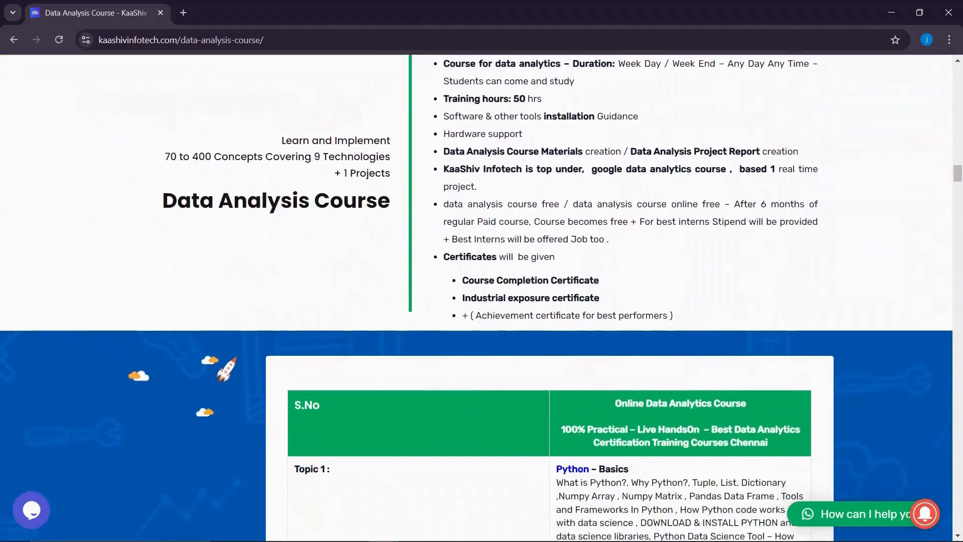
scroll(482, 301, "down", 5)
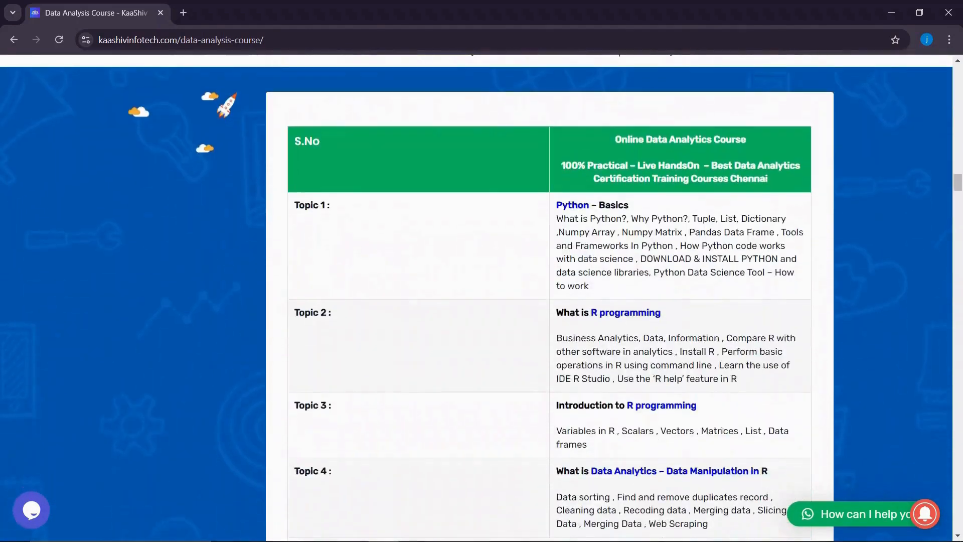
scroll(482, 301, "down", 6)
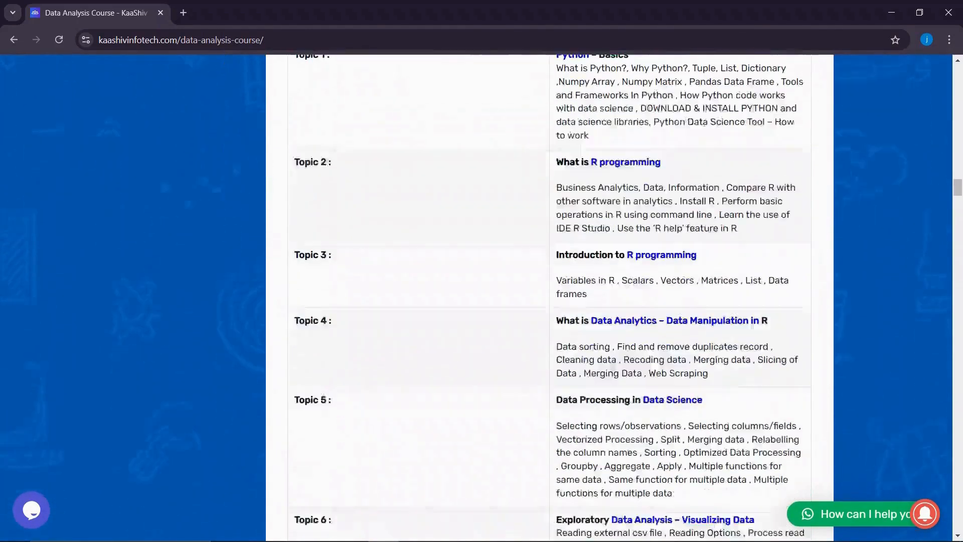
scroll(482, 301, "down", 7)
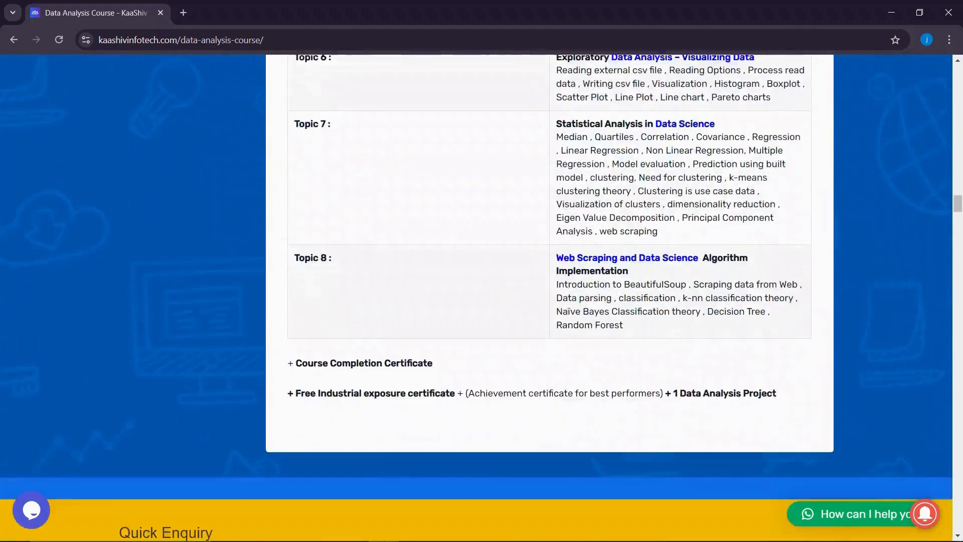
scroll(482, 286, "down", 2)
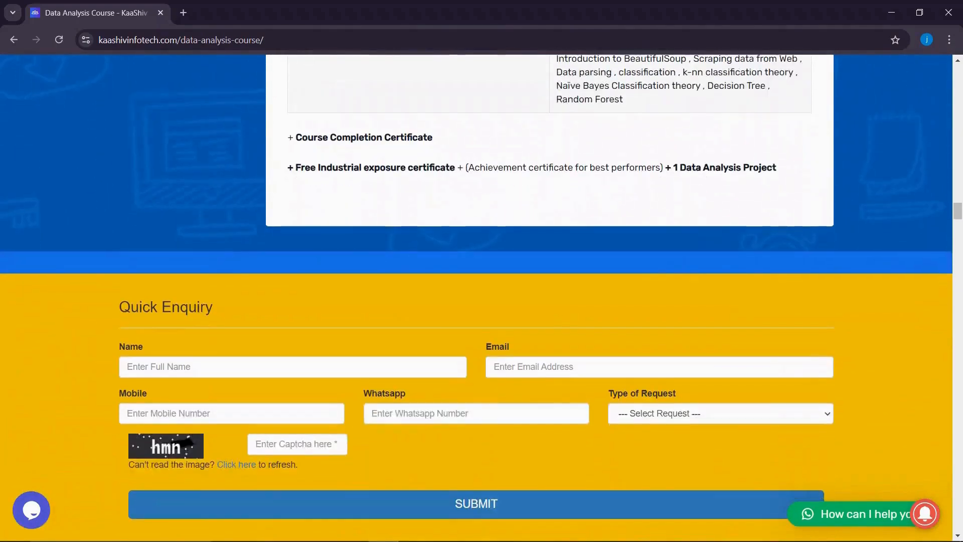
scroll(482, 286, "down", 1)
scroll(482, 286, "down", 1)
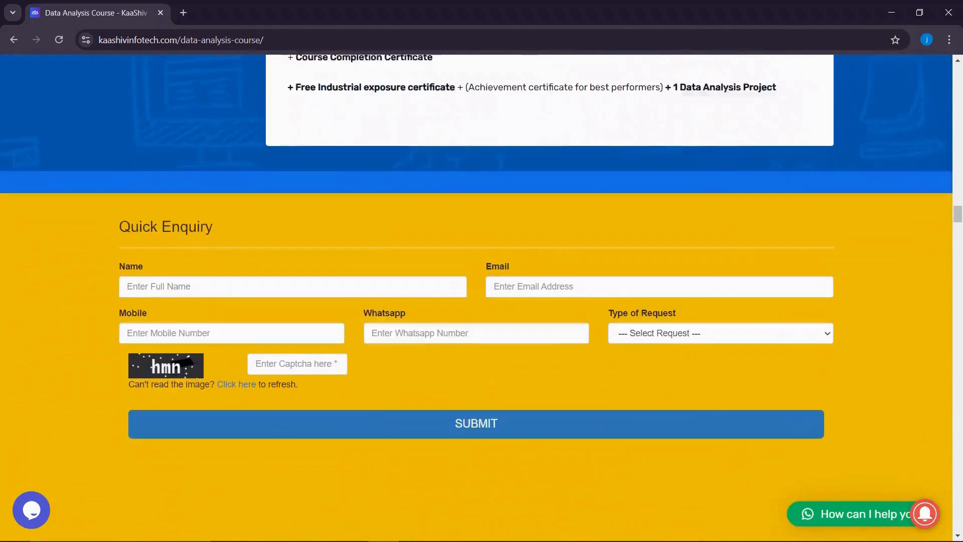